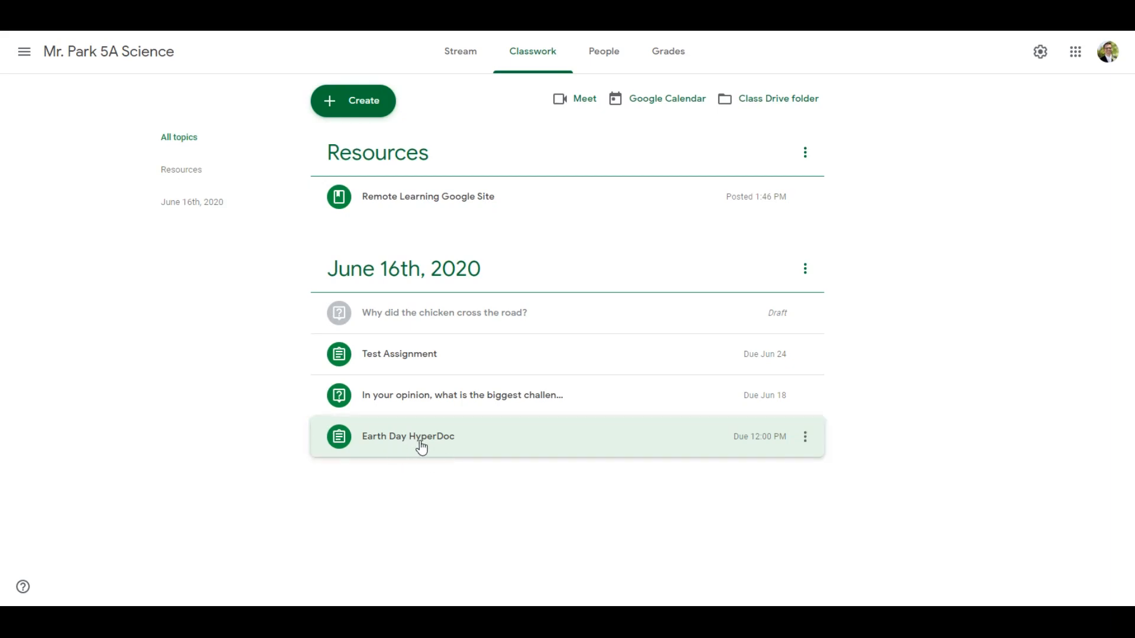
- Open the turned-in student submission for the Earth Day HyperDoc assignment
left_click(421, 447)
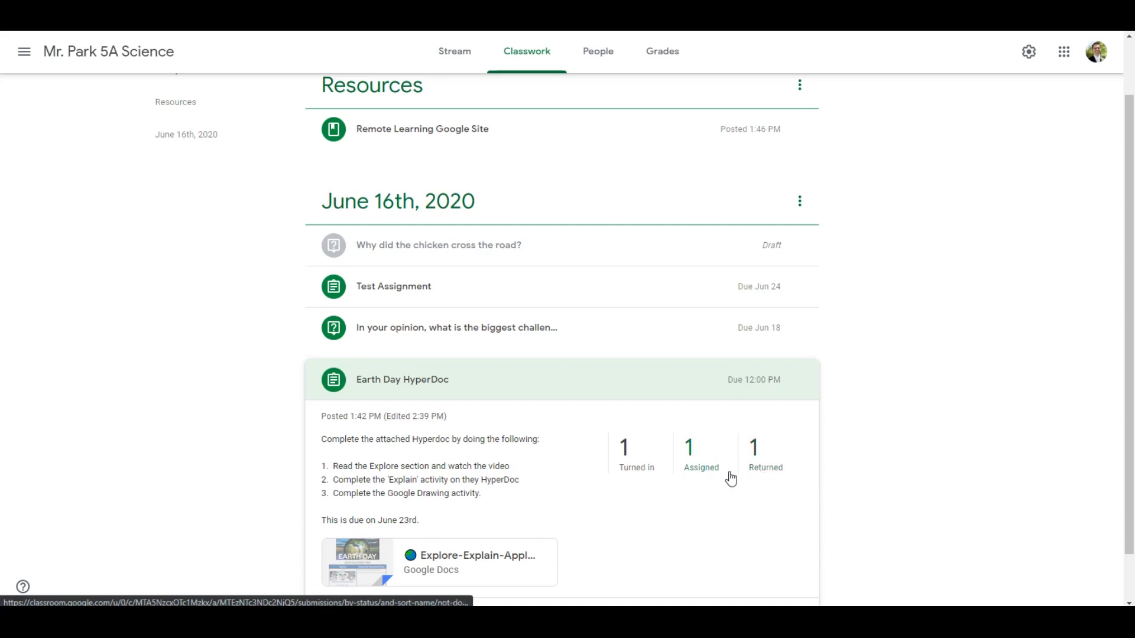
left_click(634, 476)
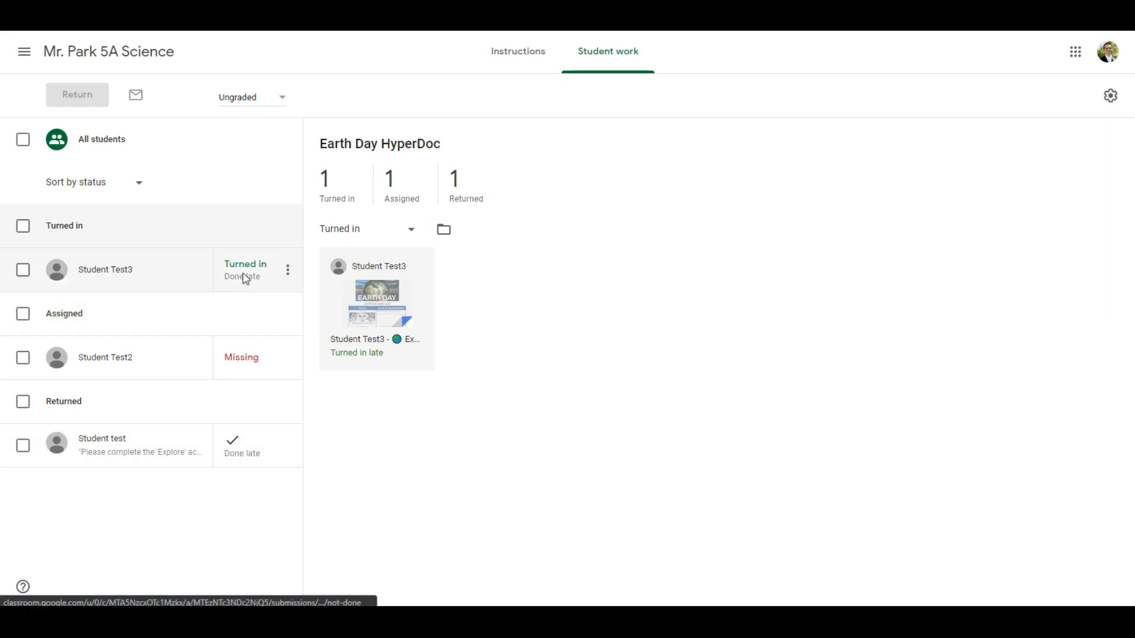
left_click(355, 270)
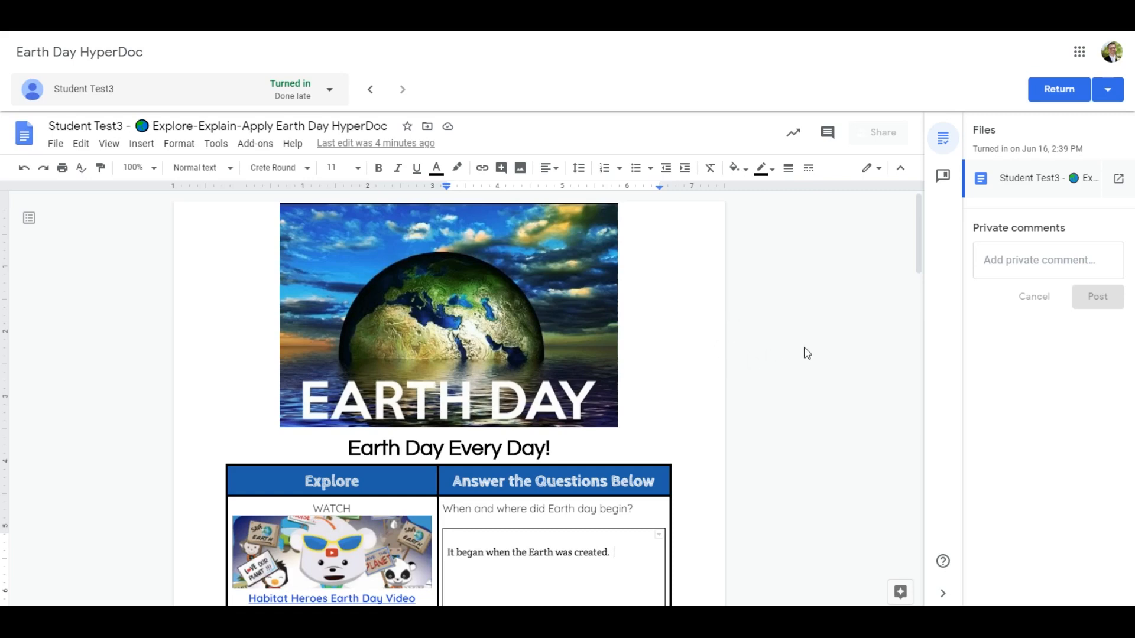
- Comment "Please review this answer. It's not correct." on the answer "It began when the Earth was created."
scroll(808, 352, "down", 1)
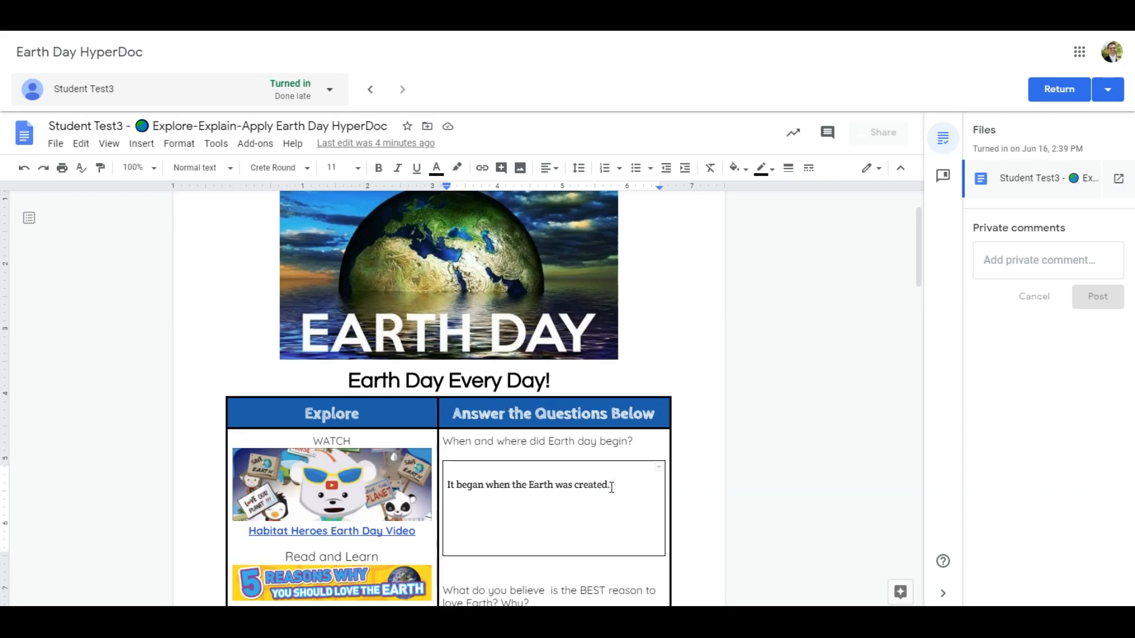
left_click_drag(612, 486, 447, 486)
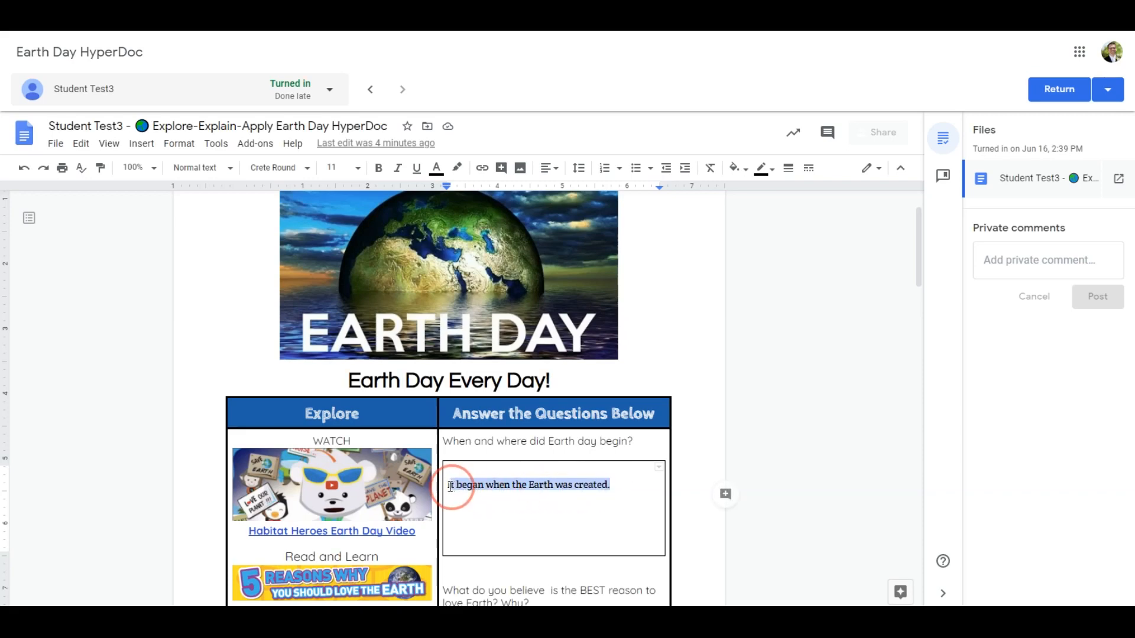
left_click(723, 497)
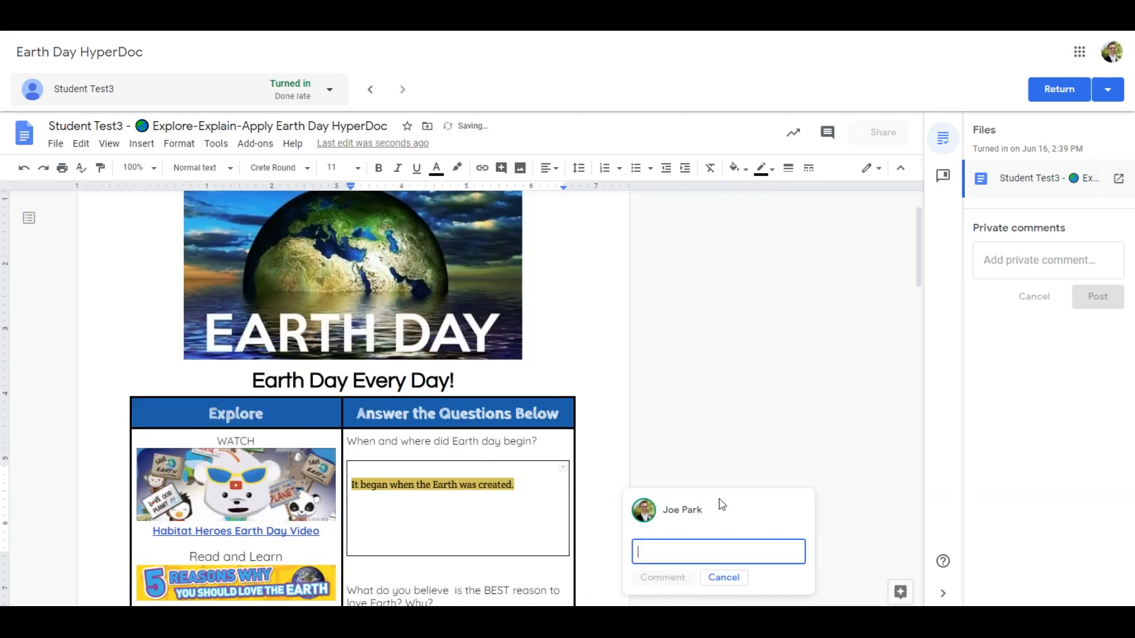
type("Please")
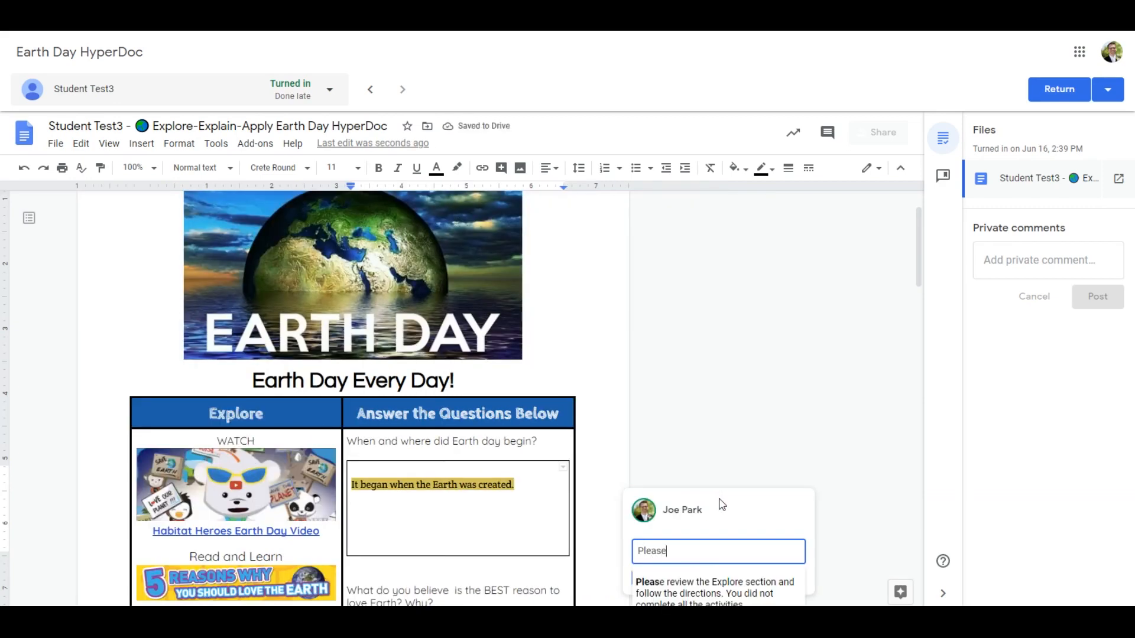
type(" review this ans")
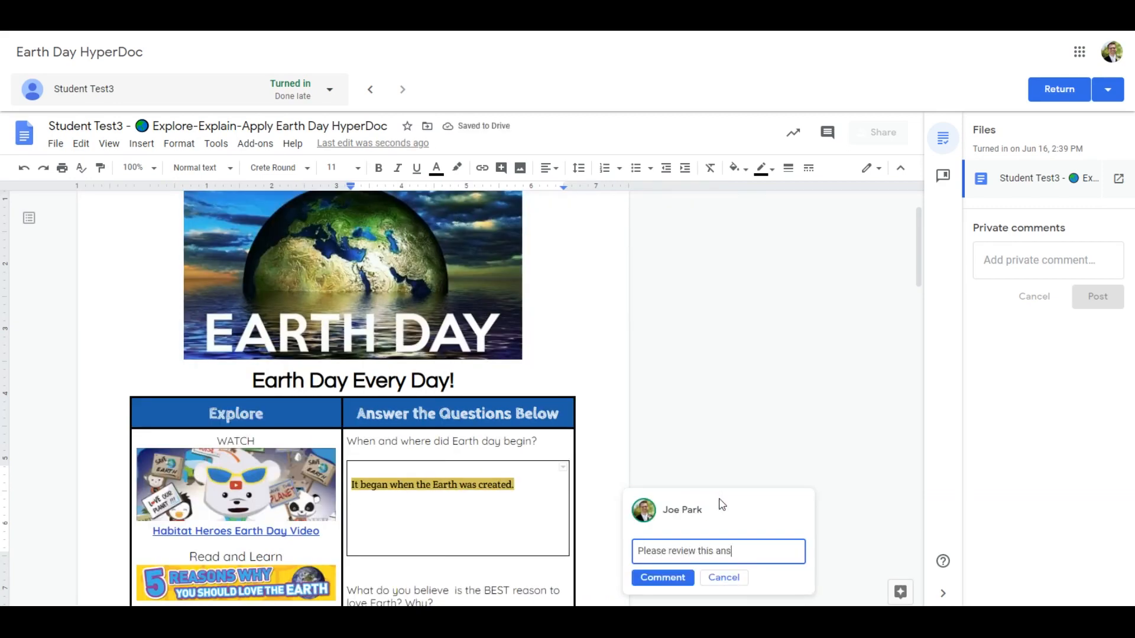
type("wer.  It's not correct.")
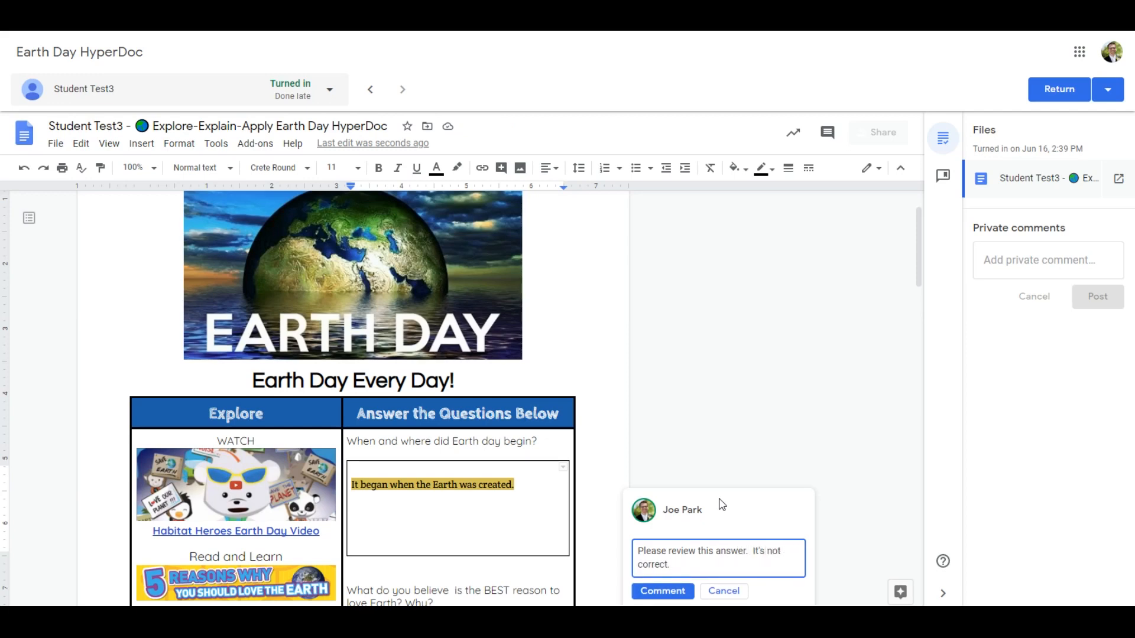
key("Return")
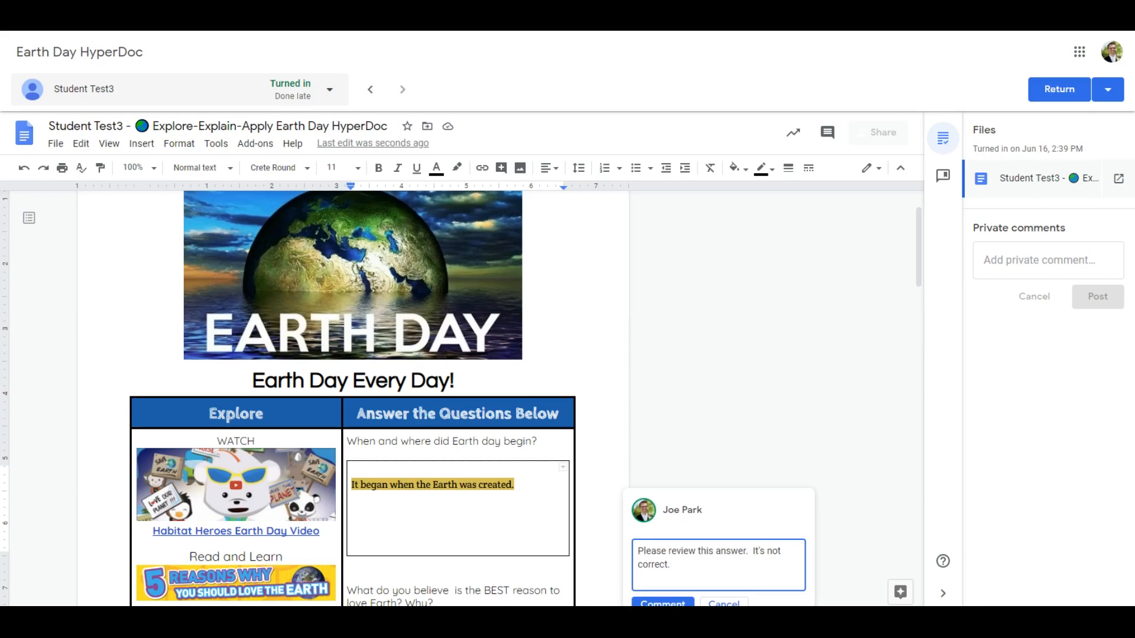
left_click(686, 603)
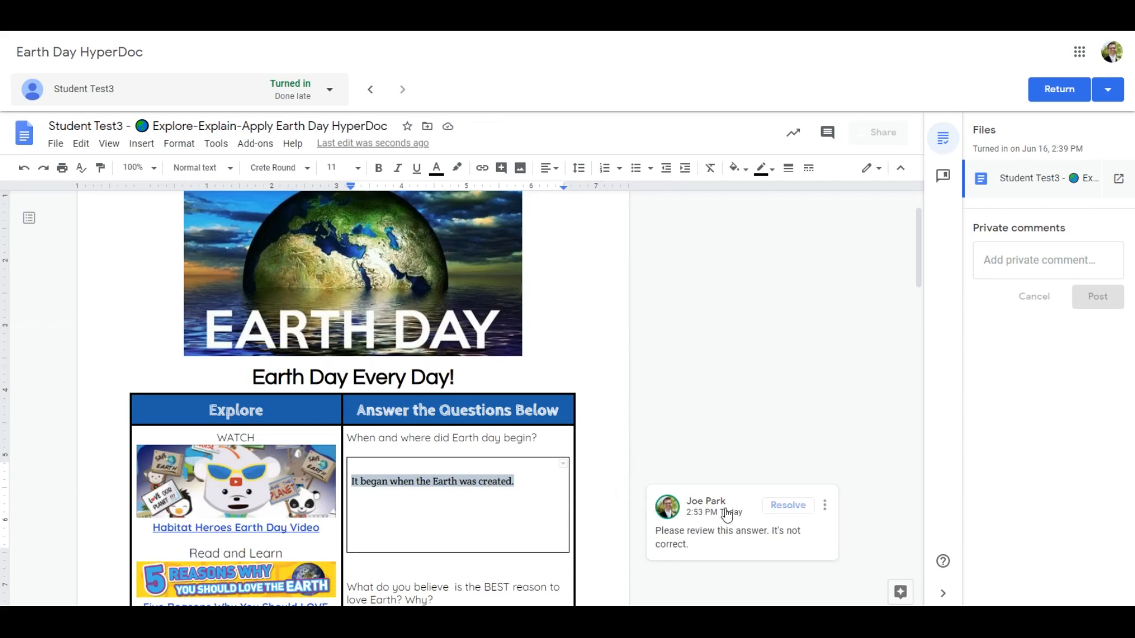
- Add a comment on "Why?" in the second question, pasting the comment bank entry that begins "Please review the Explore section"
scroll(727, 513, "down", 4)
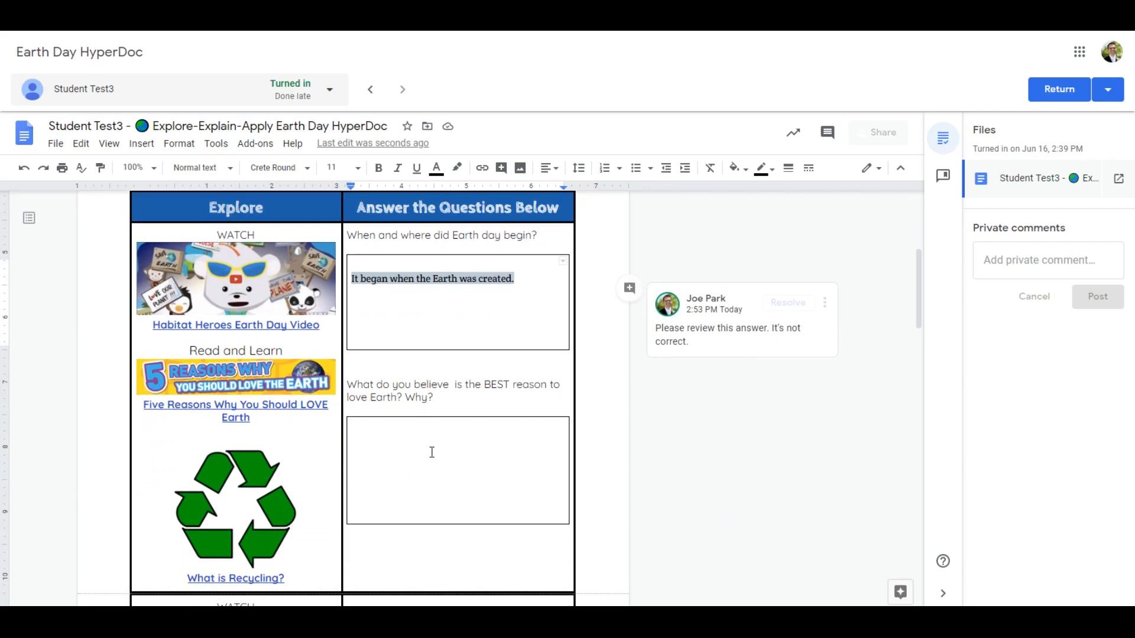
double_click(420, 398)
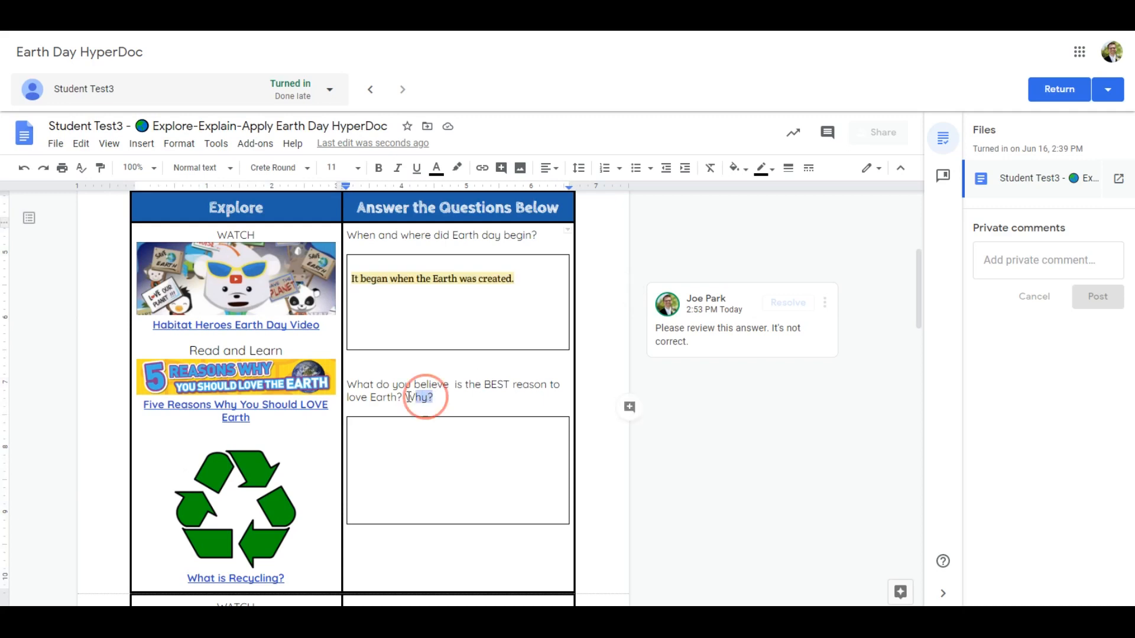
left_click(630, 408)
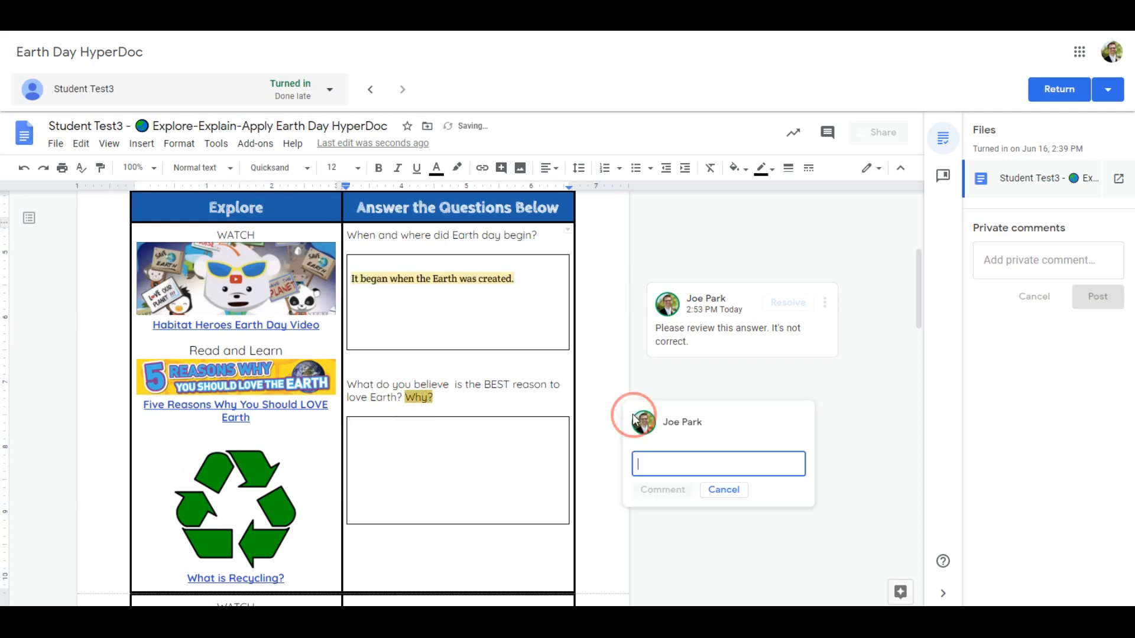
left_click(945, 177)
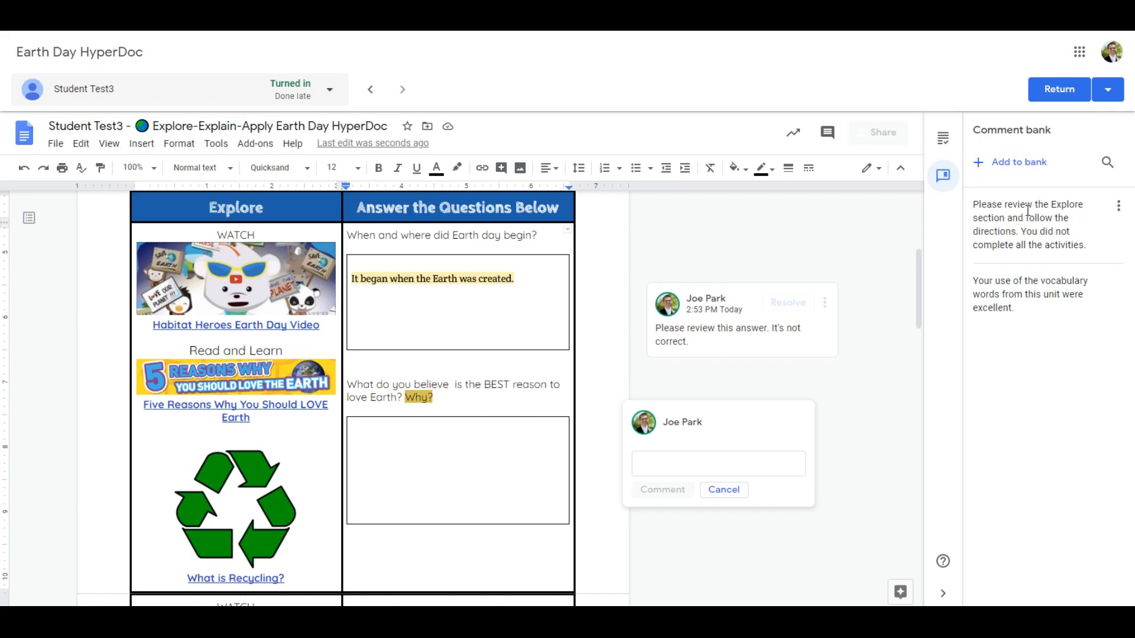
left_click(1119, 212)
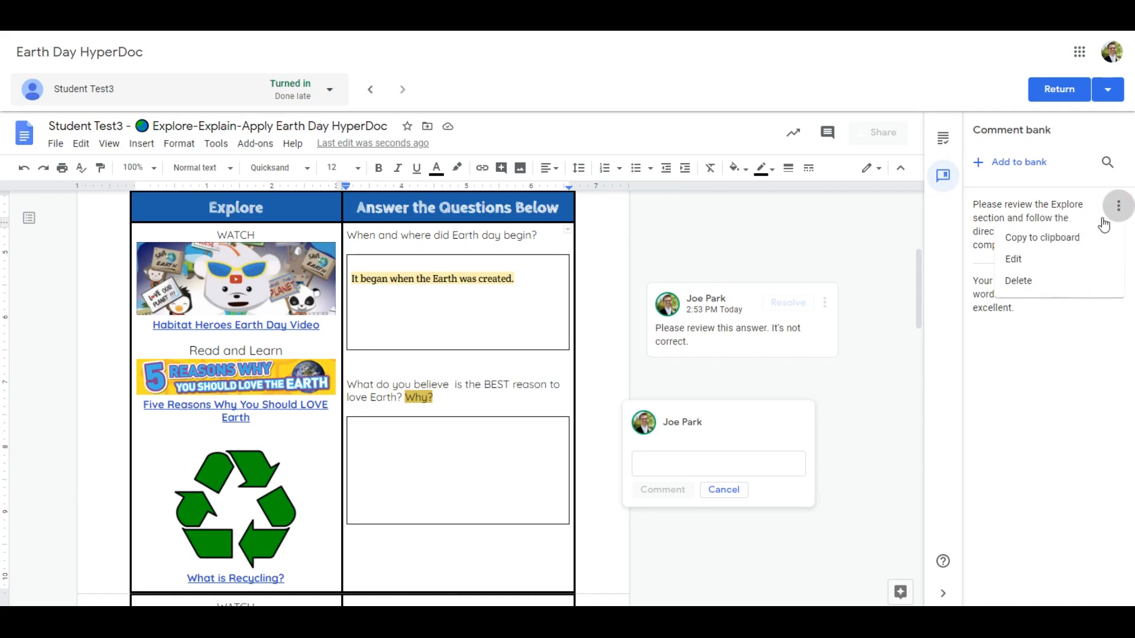
left_click(1089, 240)
left_click(685, 456)
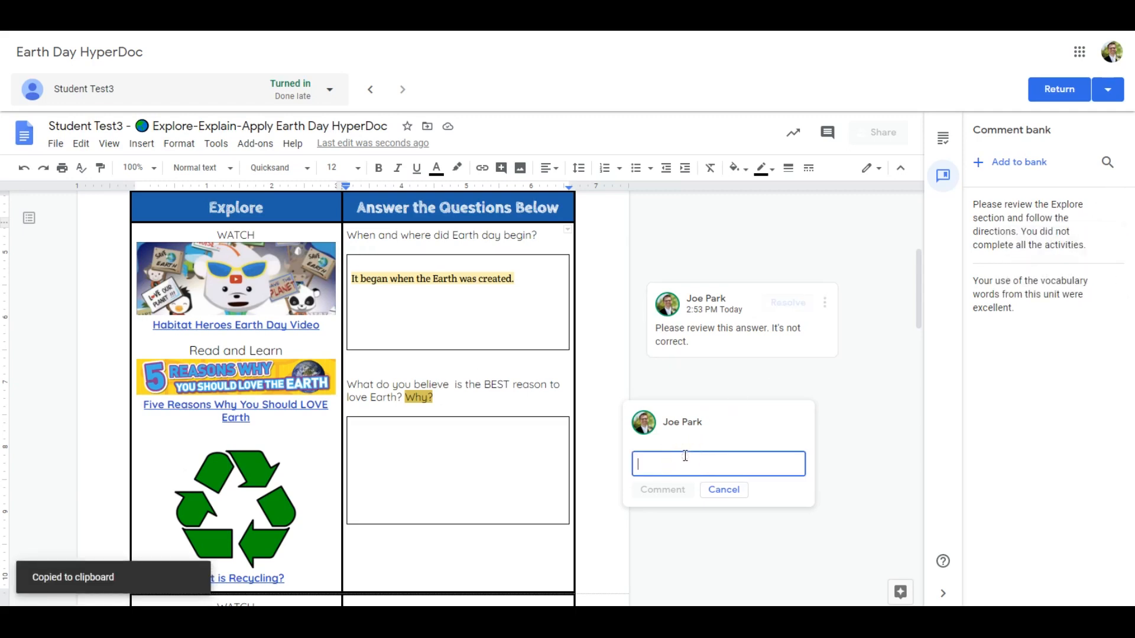
key("ctrl+v")
left_click(676, 516)
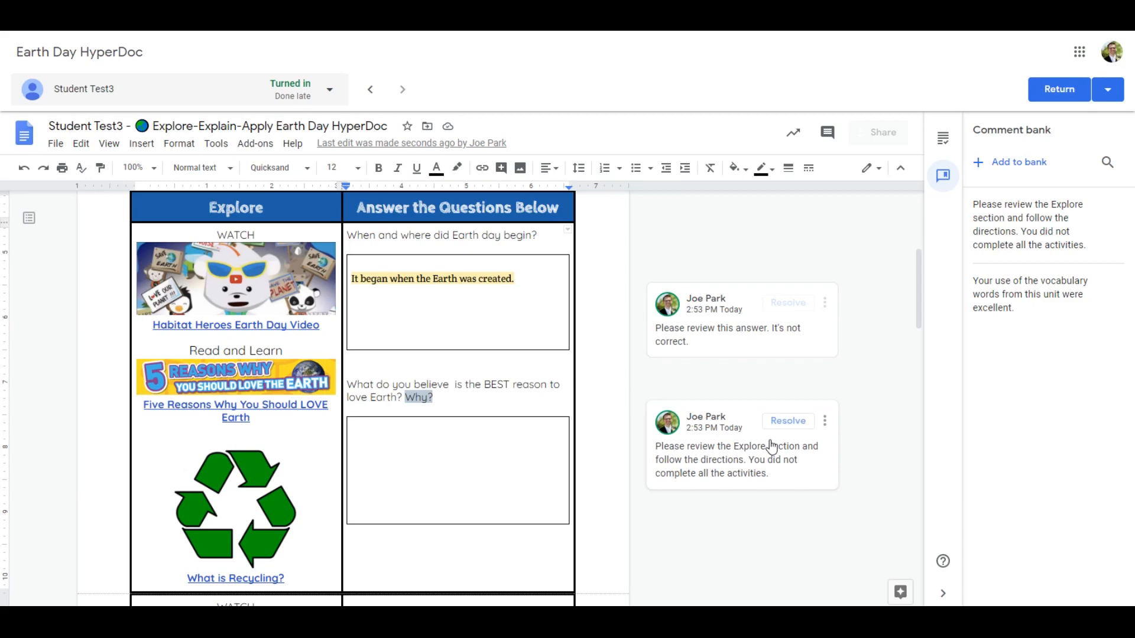
- Post the private comment "Please see the comments on your work." and return the work to the student
left_click(941, 148)
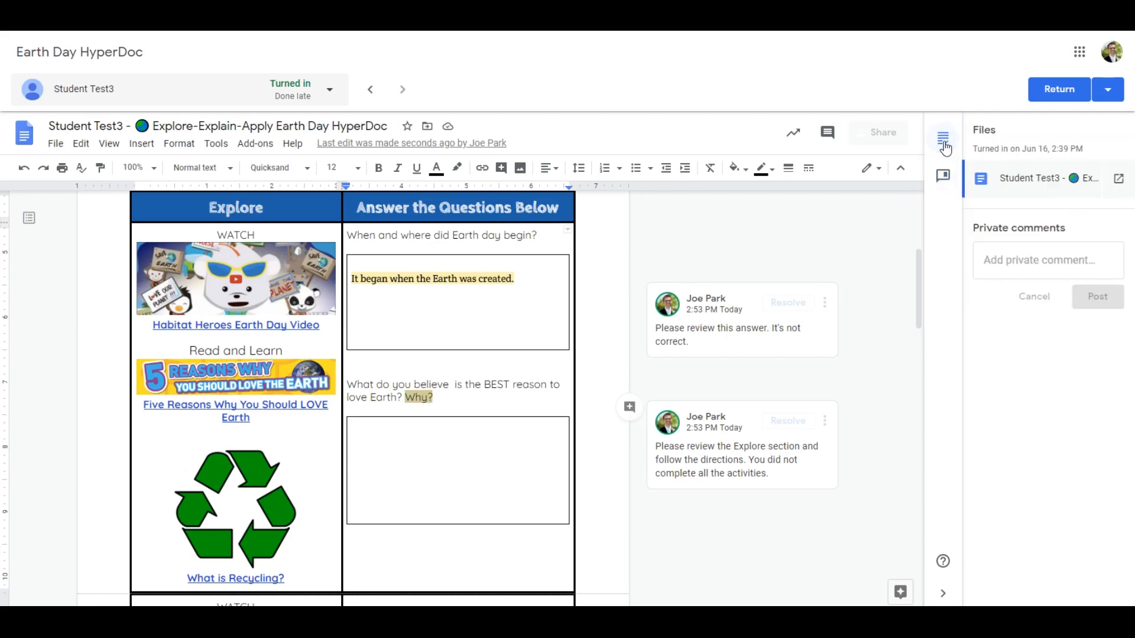
left_click(1014, 261)
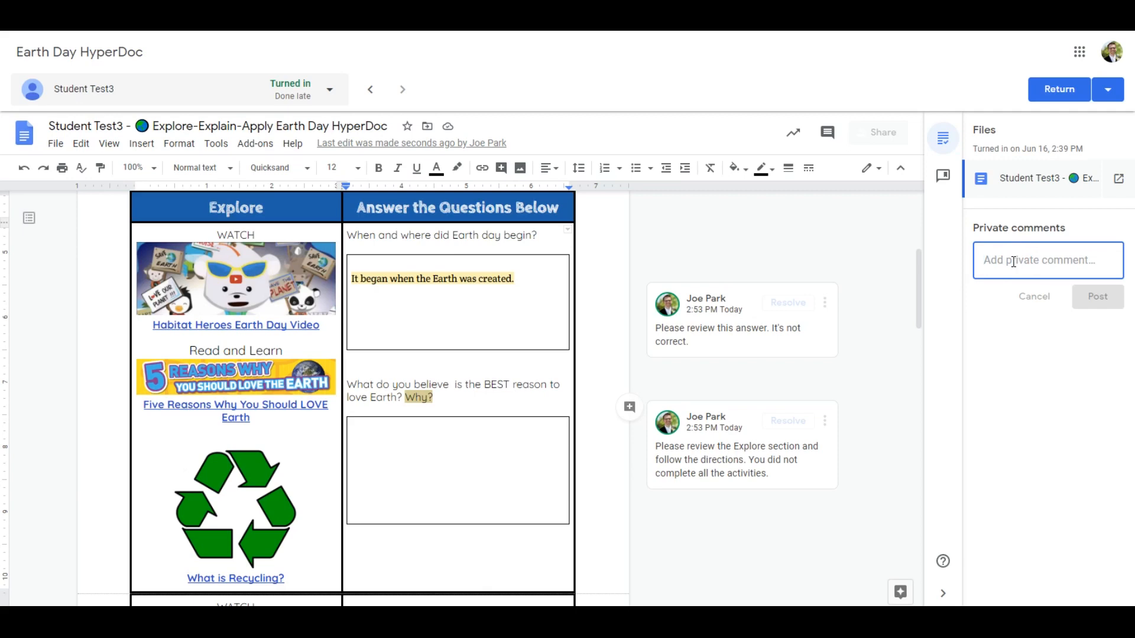
type("Please ")
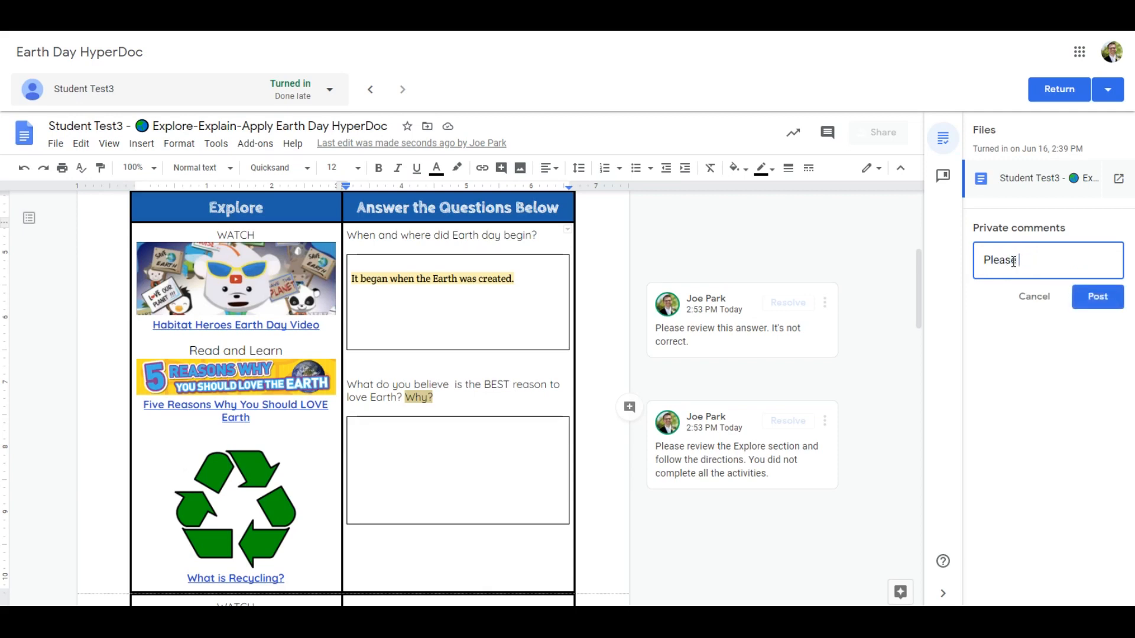
type("see the comm")
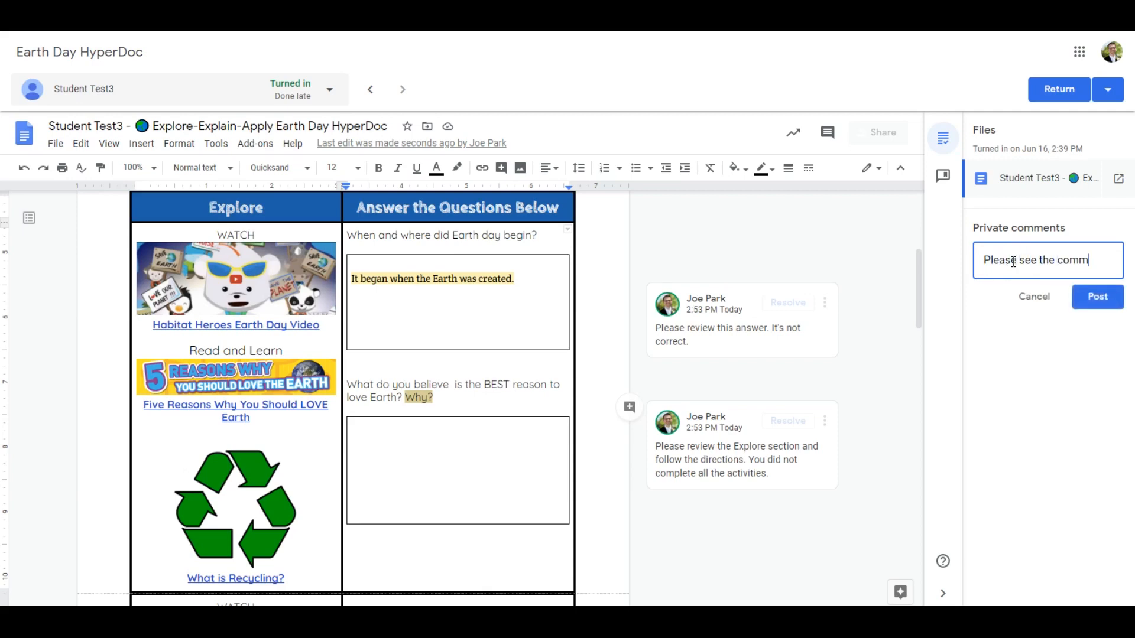
type("ents on your work.")
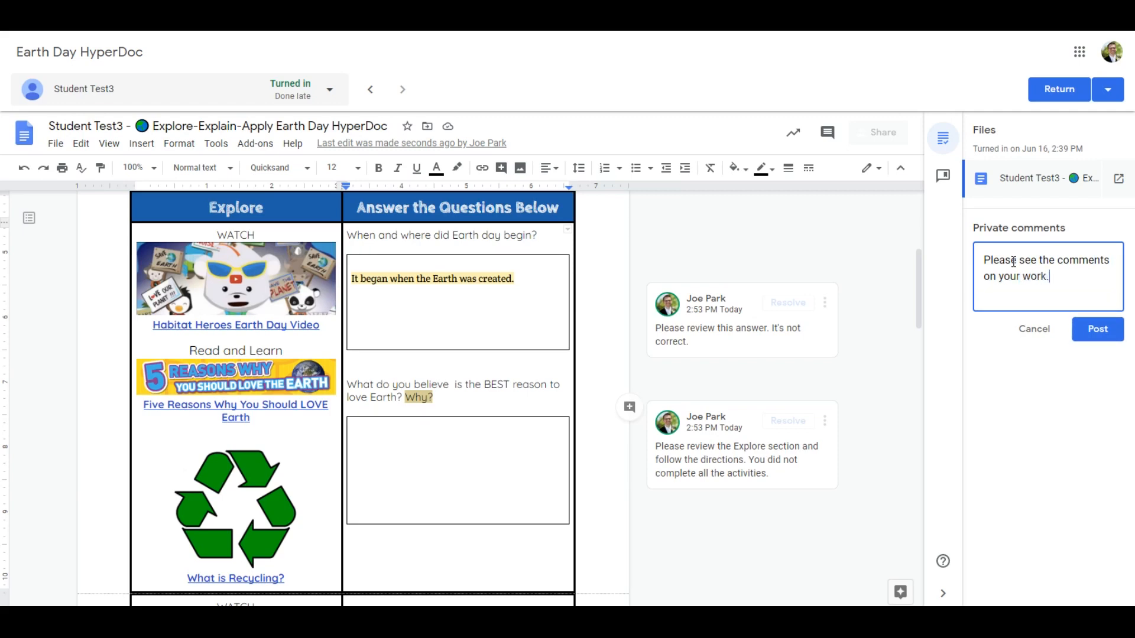
left_click(1091, 330)
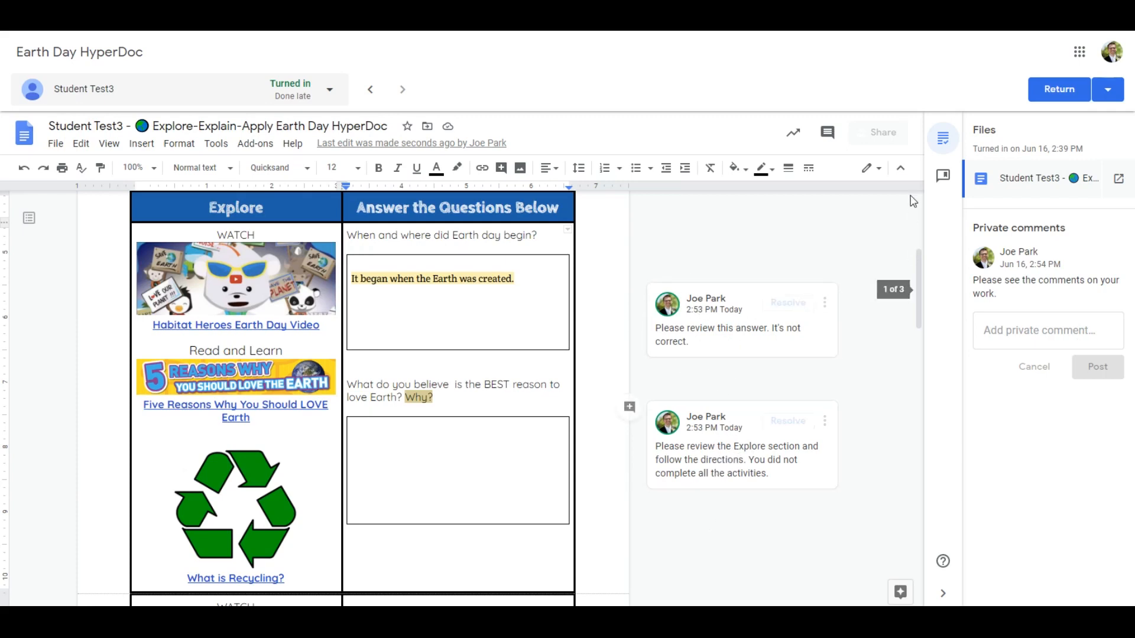
left_click(1062, 91)
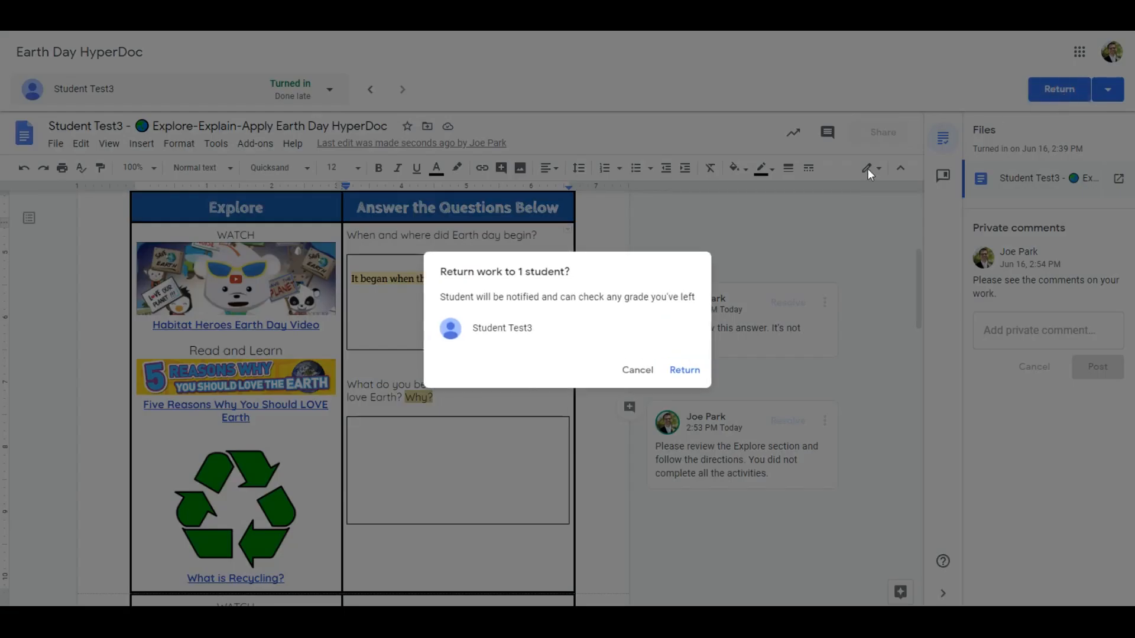
left_click(683, 372)
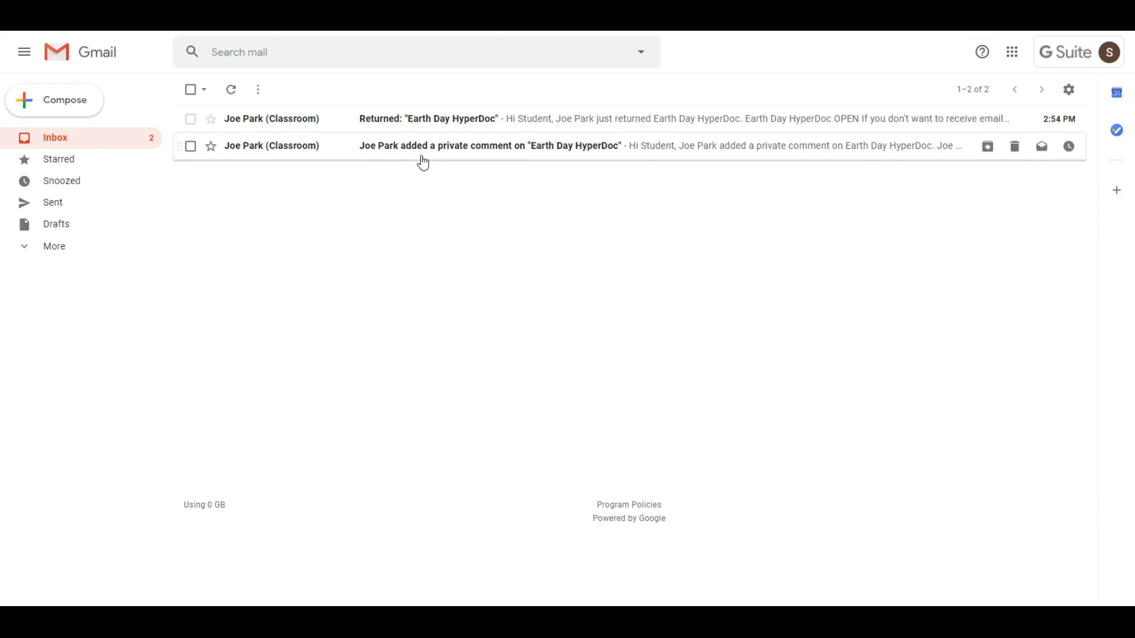
- In the student's Gmail, open the returned-work notification and follow its link to the Earth Day HyperDoc assignment, dismissing the private comments tip
left_click(393, 131)
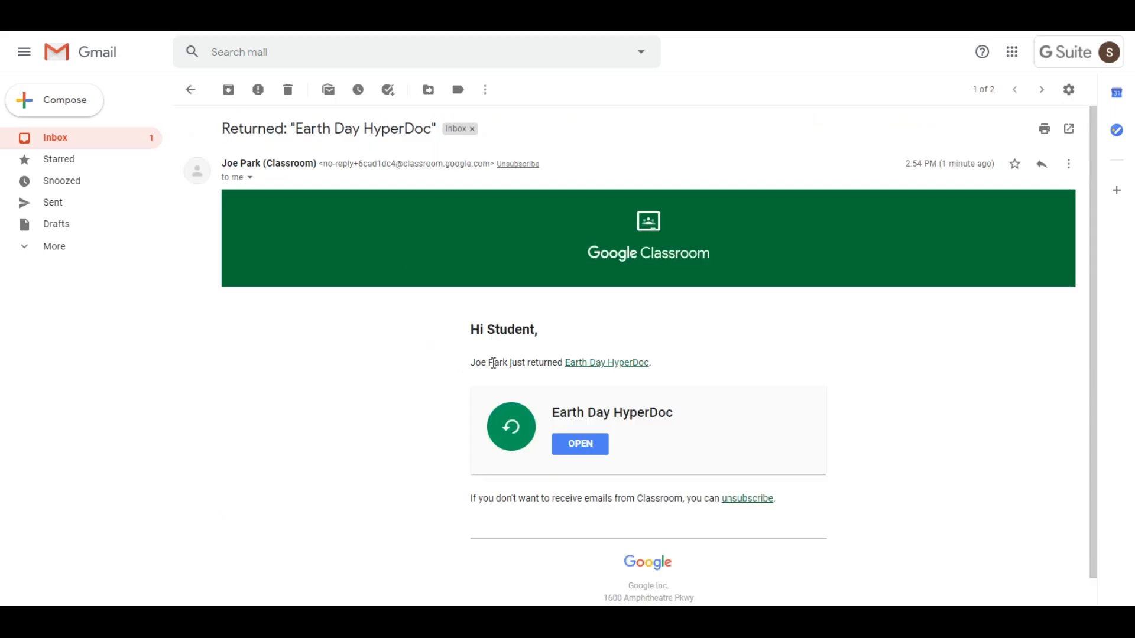
left_click(588, 364)
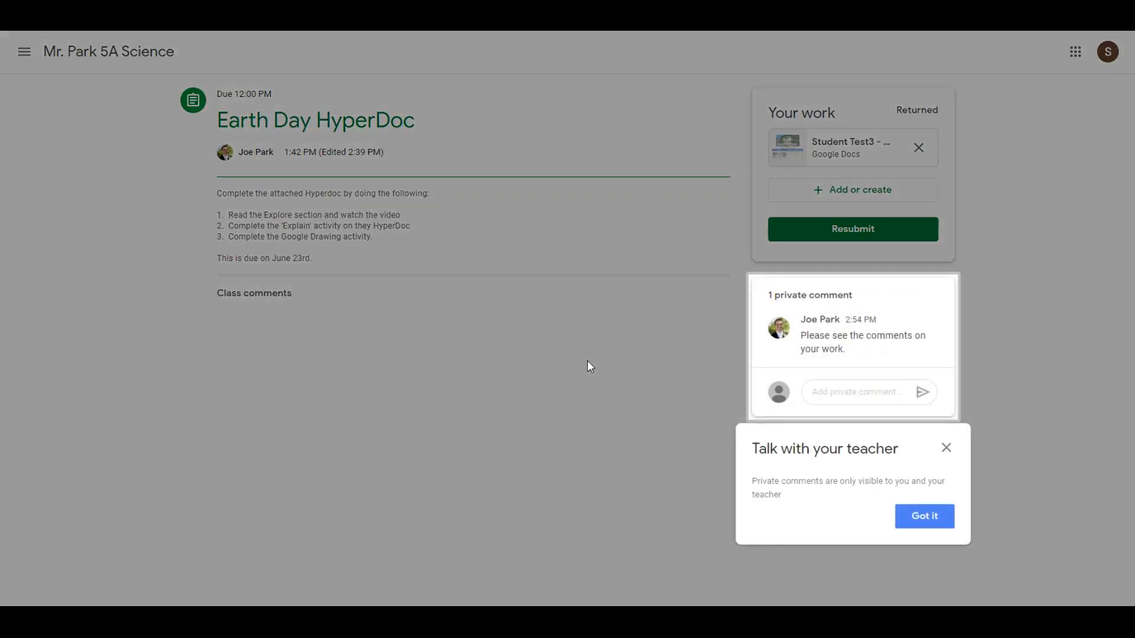
left_click(926, 521)
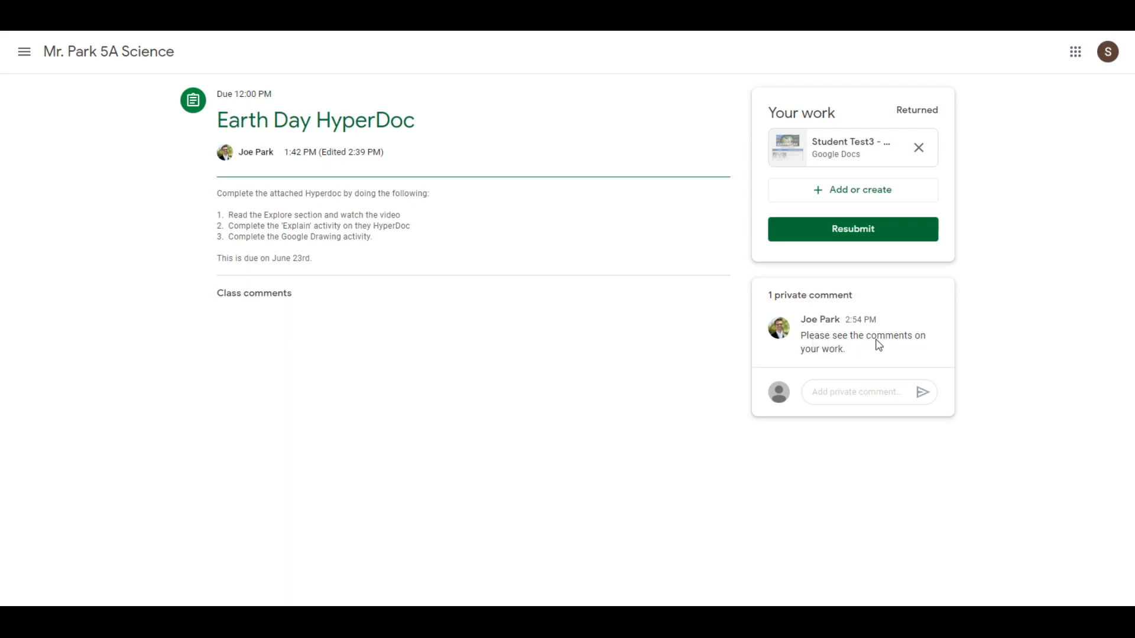
- Open the returned document from the student's assignment, acknowledge the view history notice, and review the teacher's comments beside the Explore questions
left_click(841, 149)
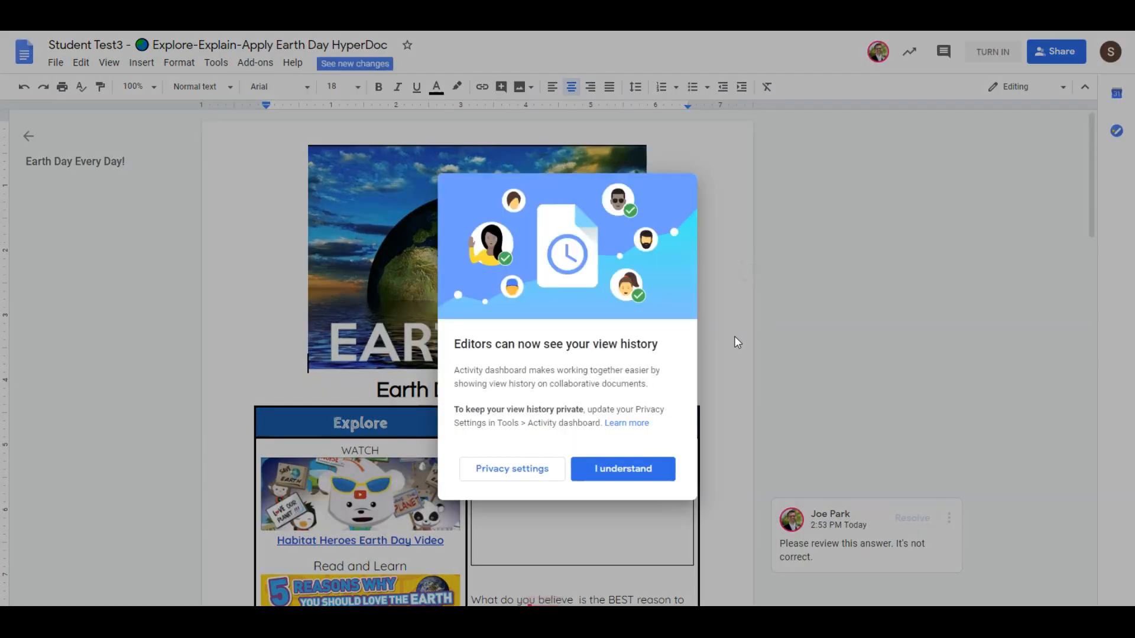
left_click(591, 473)
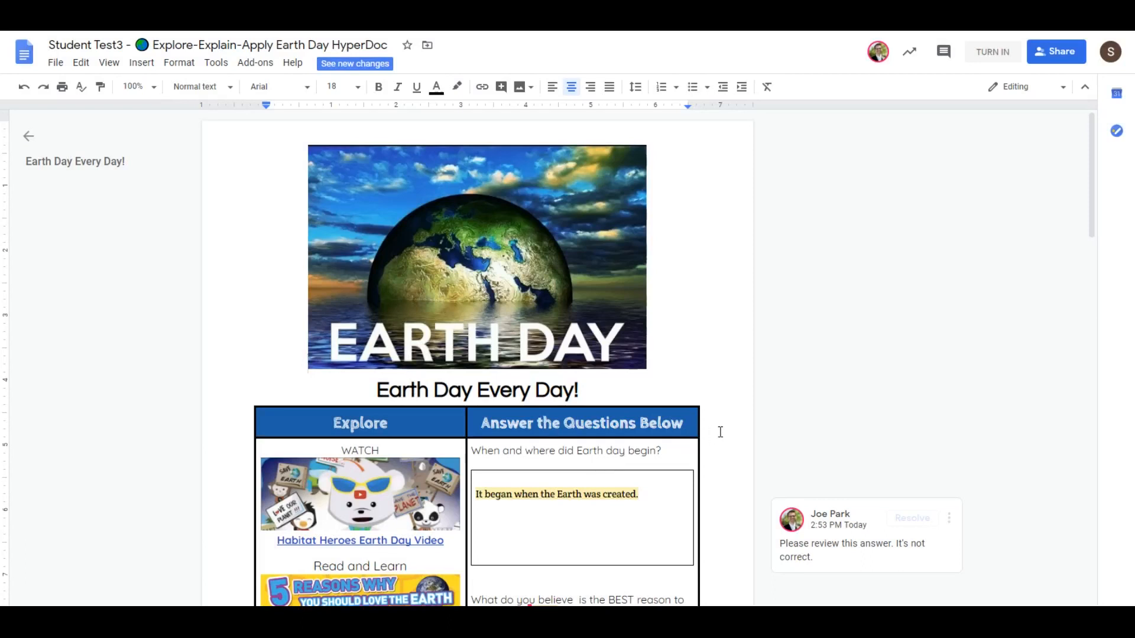
scroll(716, 434, "down", 3)
scroll(716, 435, "down", 2)
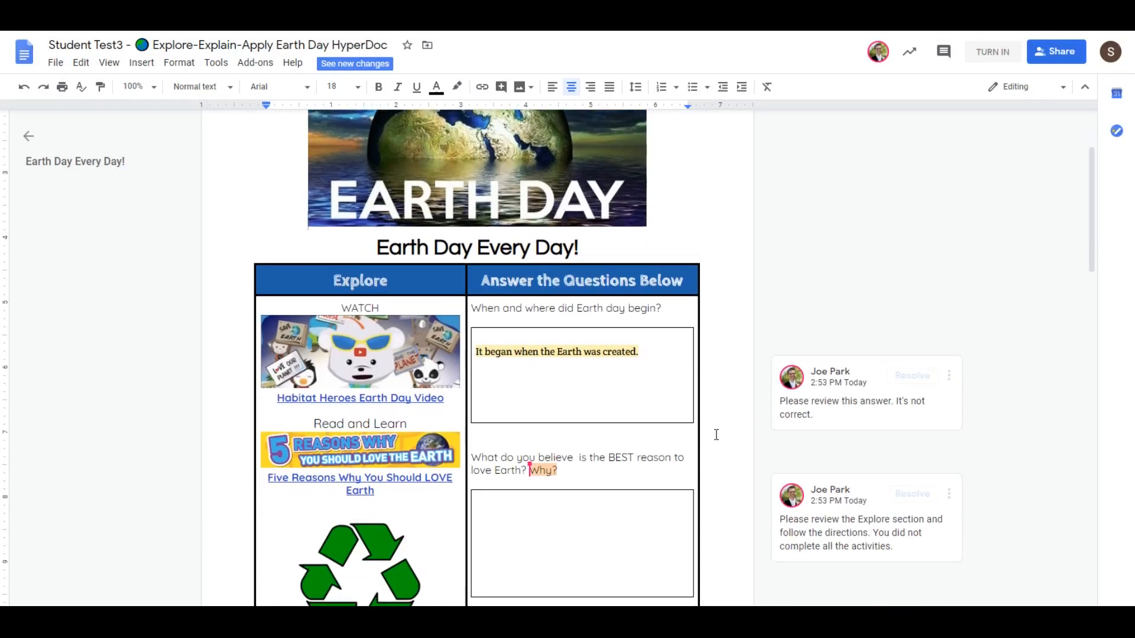